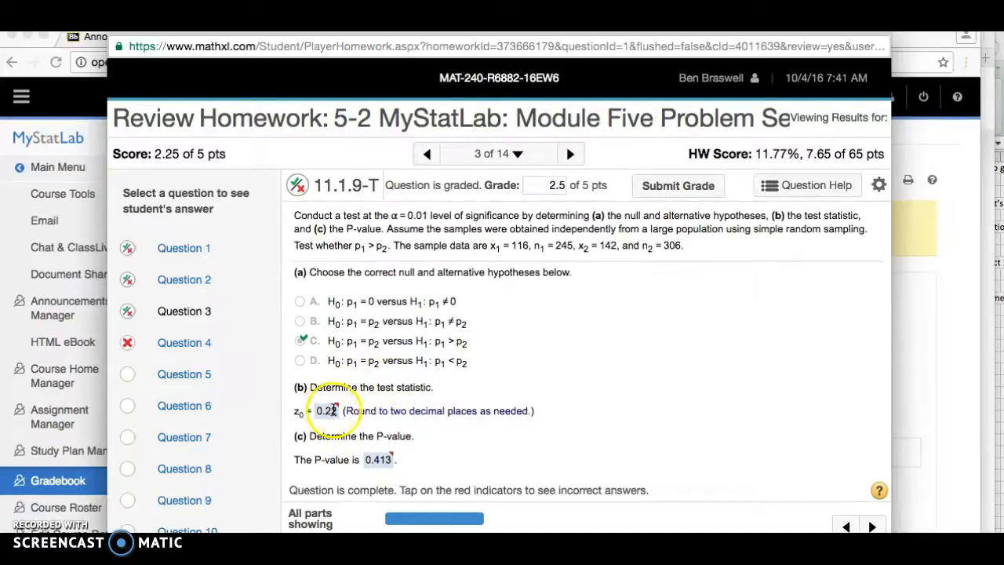
Check the submitted and correct answers for the test statistic z0 in part (b), and close the answer details.
{"action": "left_click", "coordinate": [337, 408]}
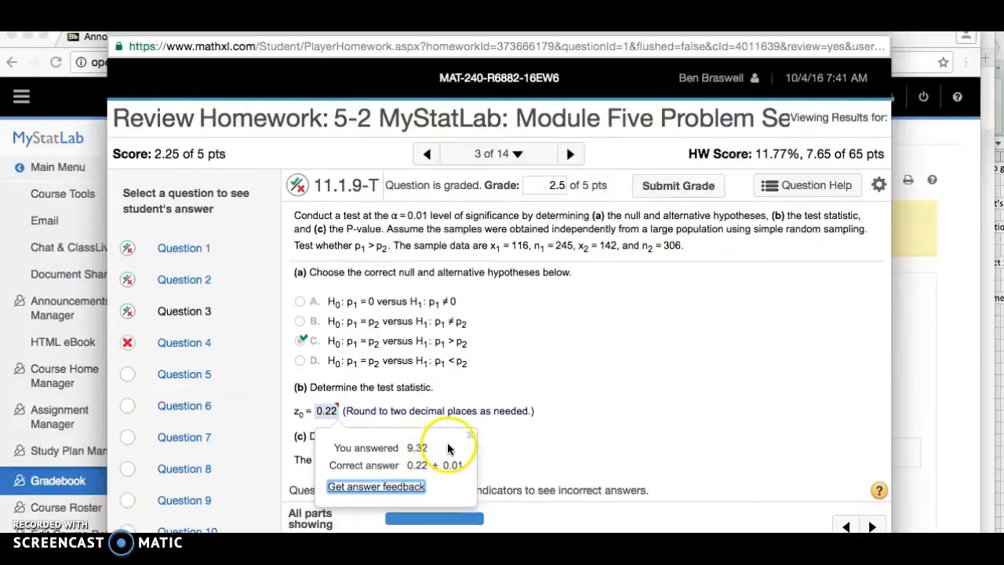
{"action": "left_click", "coordinate": [487, 394]}
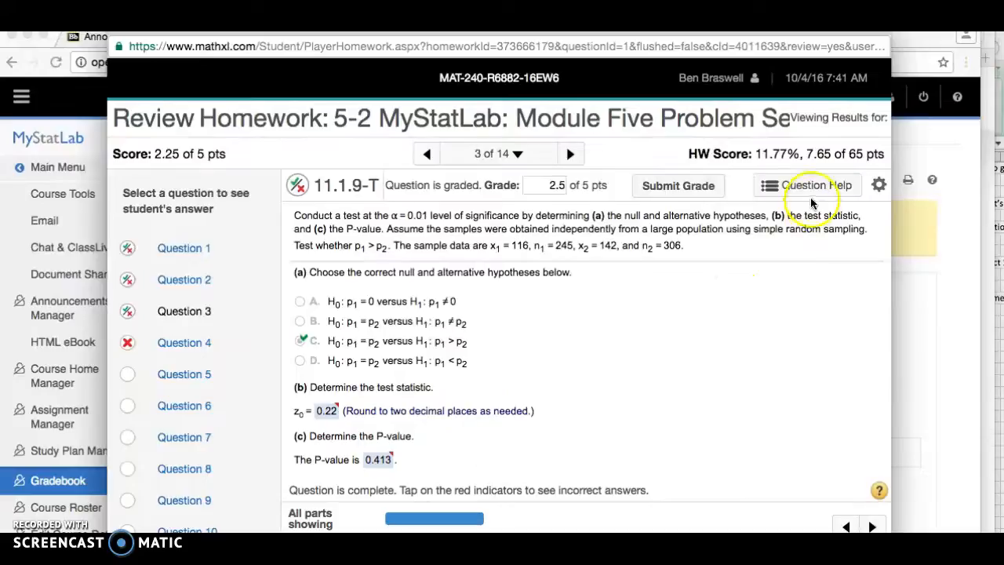
Open StatCrunch from the help options of homework question 3.
{"action": "left_click", "coordinate": [772, 188]}
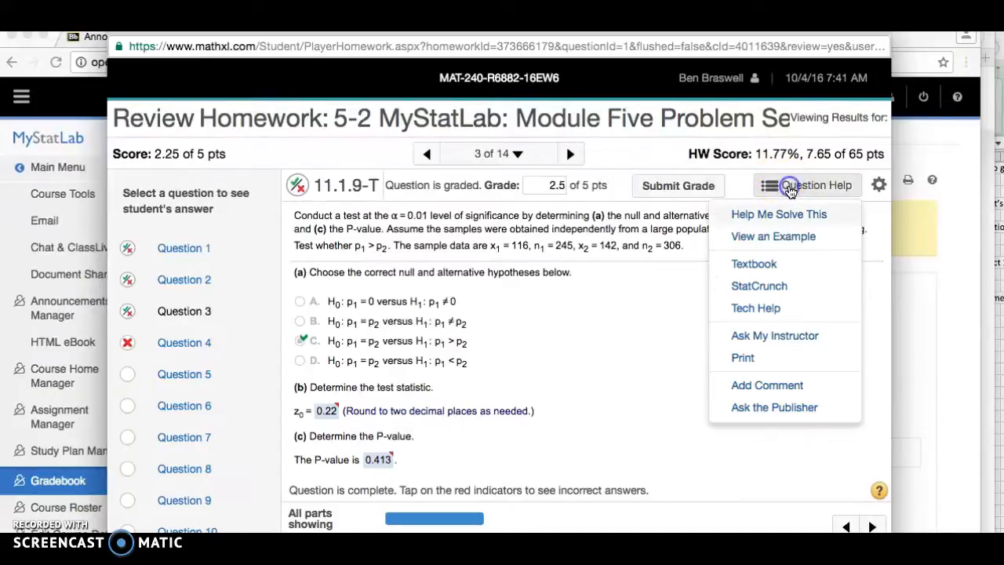
{"action": "left_click", "coordinate": [757, 292]}
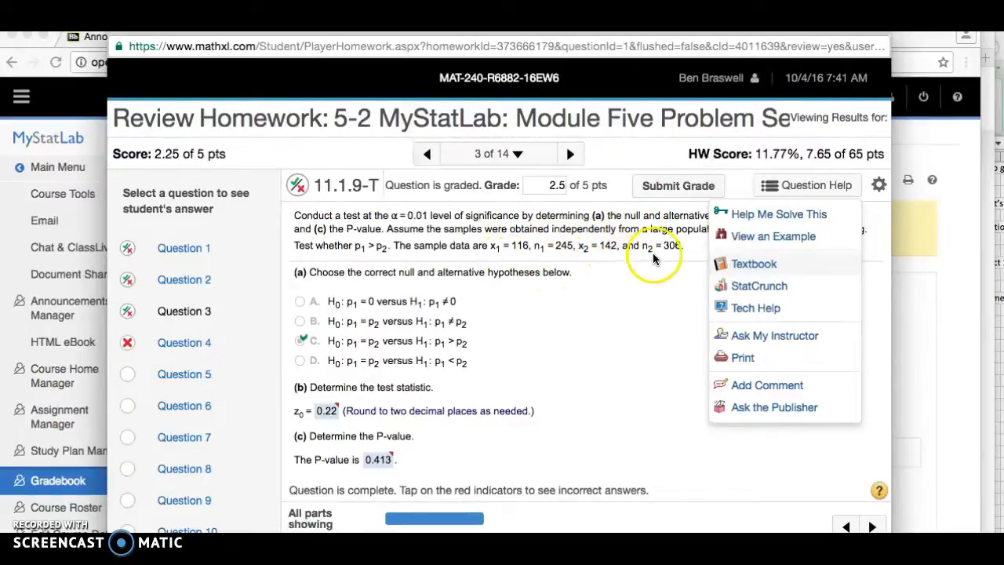
{"action": "left_click", "coordinate": [754, 287]}
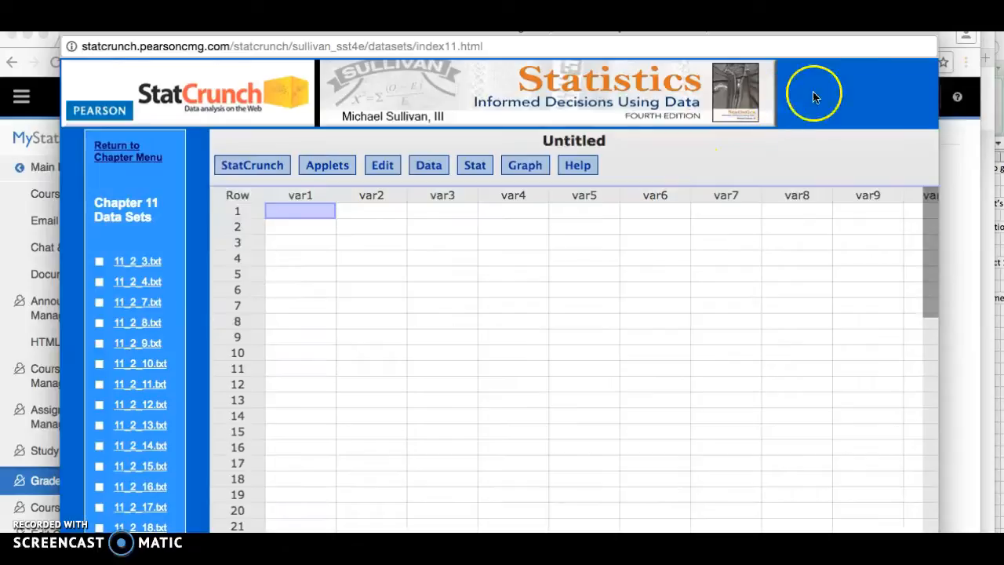
{"action": "left_click", "coordinate": [848, 41]}
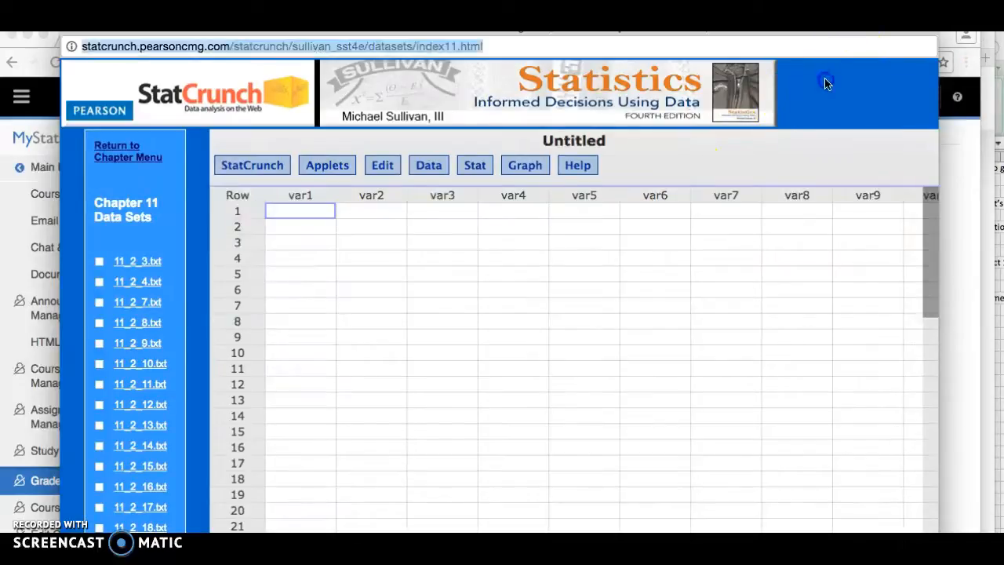
{"action": "left_click", "coordinate": [433, 166]}
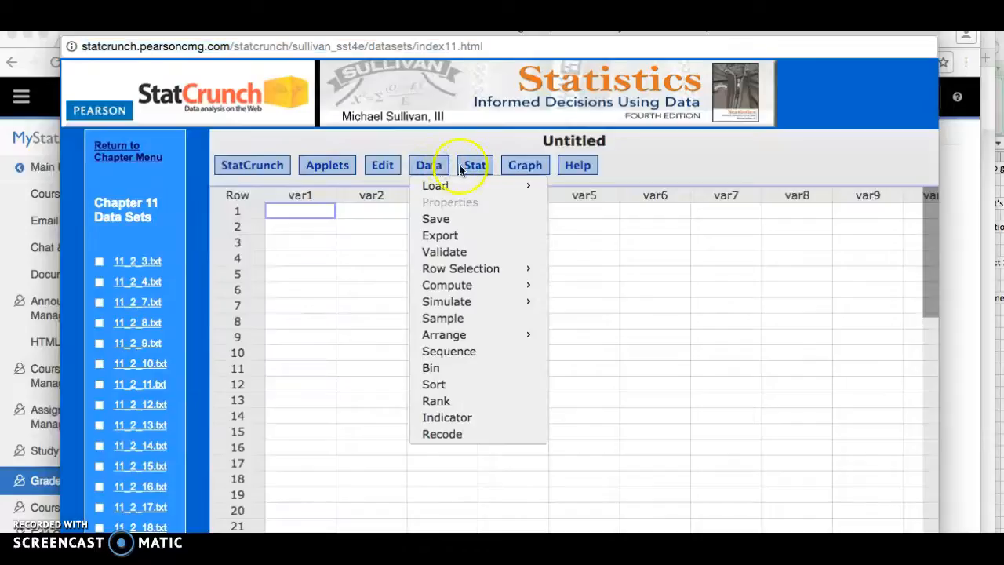
{"action": "left_click", "coordinate": [469, 169]}
{"action": "left_click", "coordinate": [475, 168]}
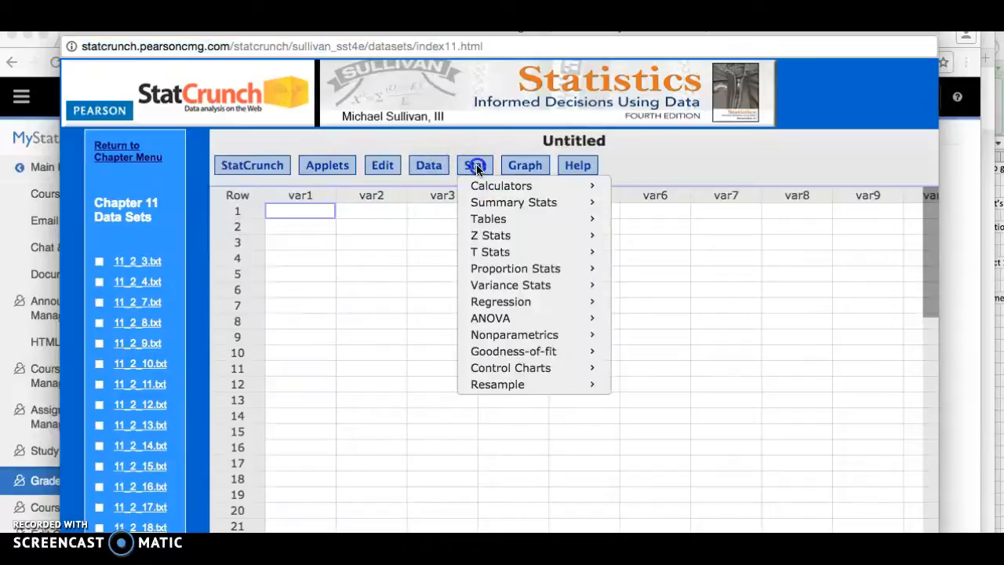
{"action": "left_click", "coordinate": [500, 252]}
{"action": "mouse_move", "coordinate": [505, 237]}
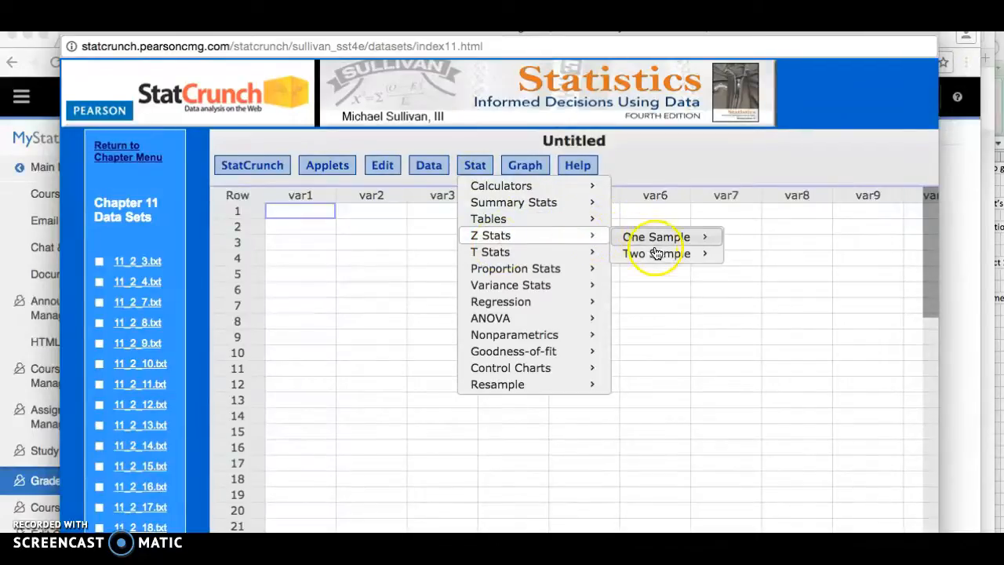
{"action": "mouse_move", "coordinate": [681, 256]}
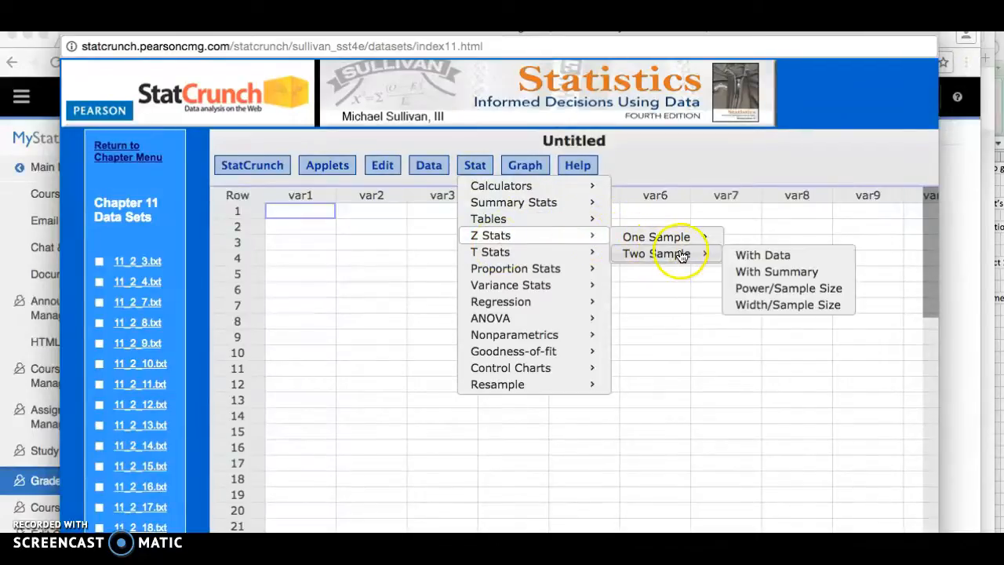
{"action": "left_click", "coordinate": [779, 273]}
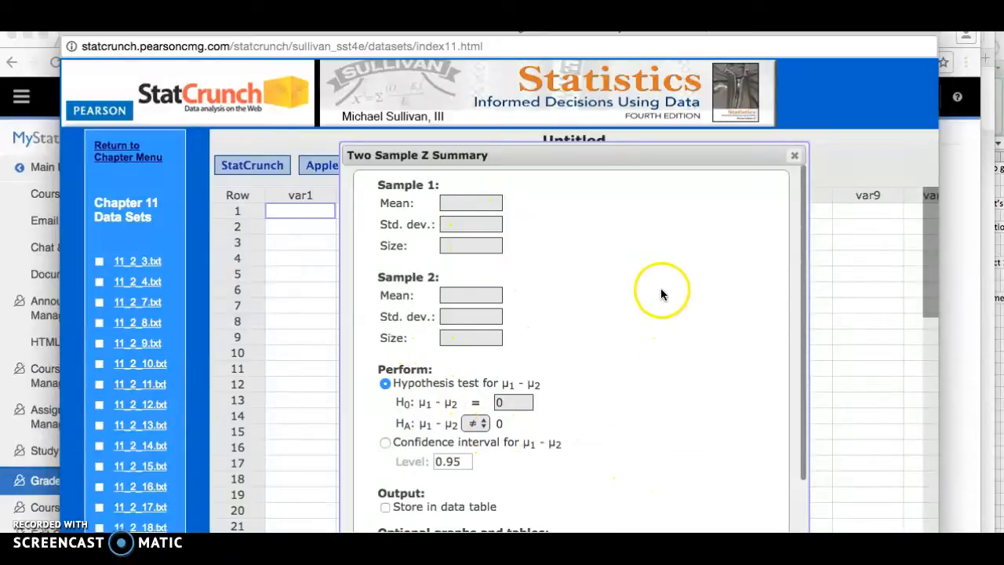
{"action": "left_click_drag", "start_coordinate": [628, 154], "coordinate": [813, 465]}
{"action": "left_click", "coordinate": [820, 549]}
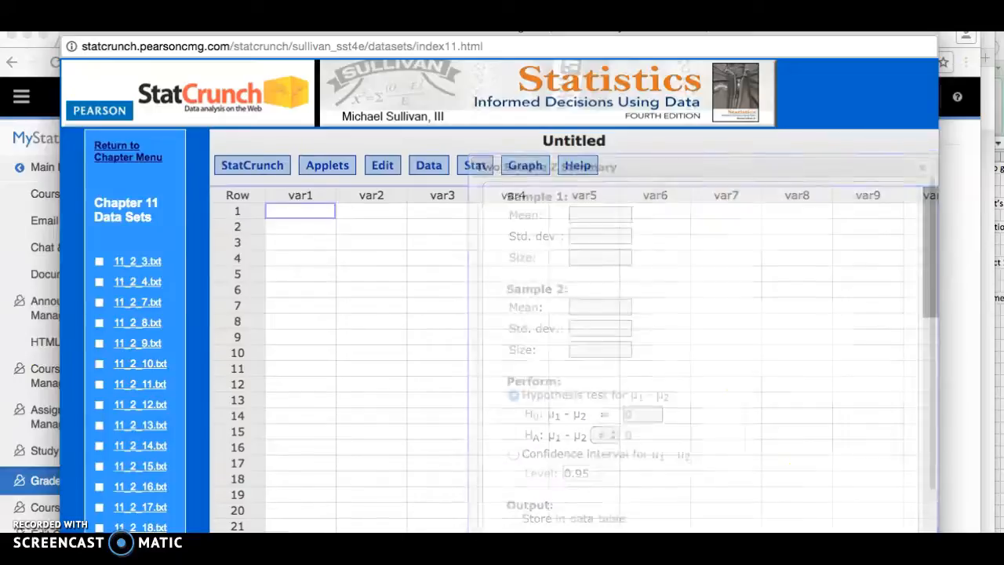
{"action": "left_click", "coordinate": [476, 167]}
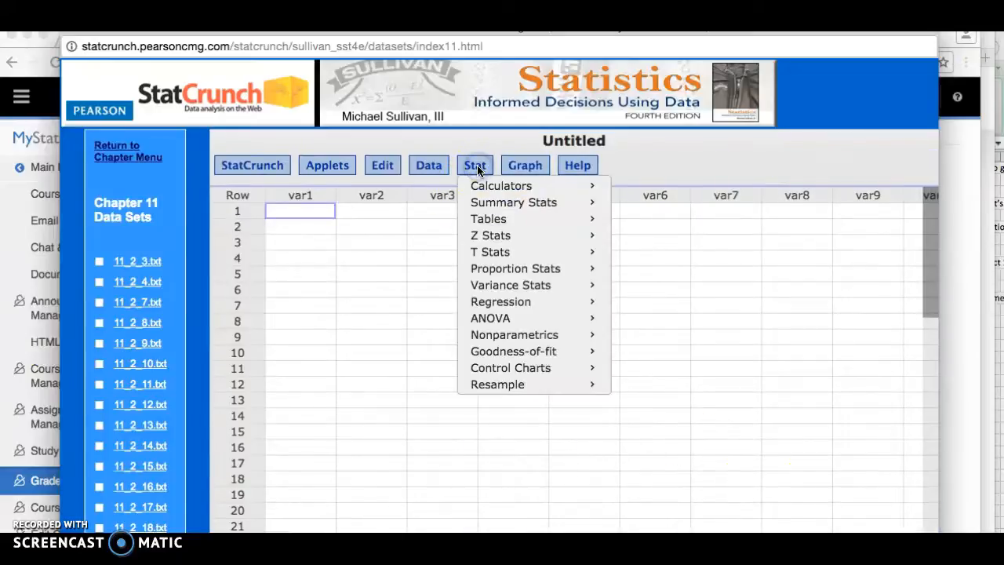
{"action": "left_click", "coordinate": [579, 275]}
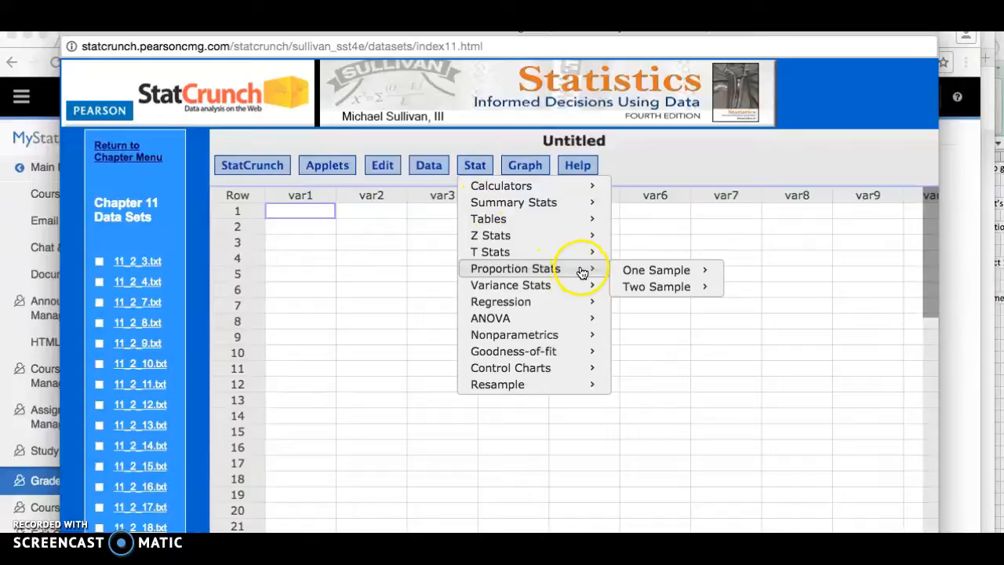
{"action": "mouse_move", "coordinate": [671, 289]}
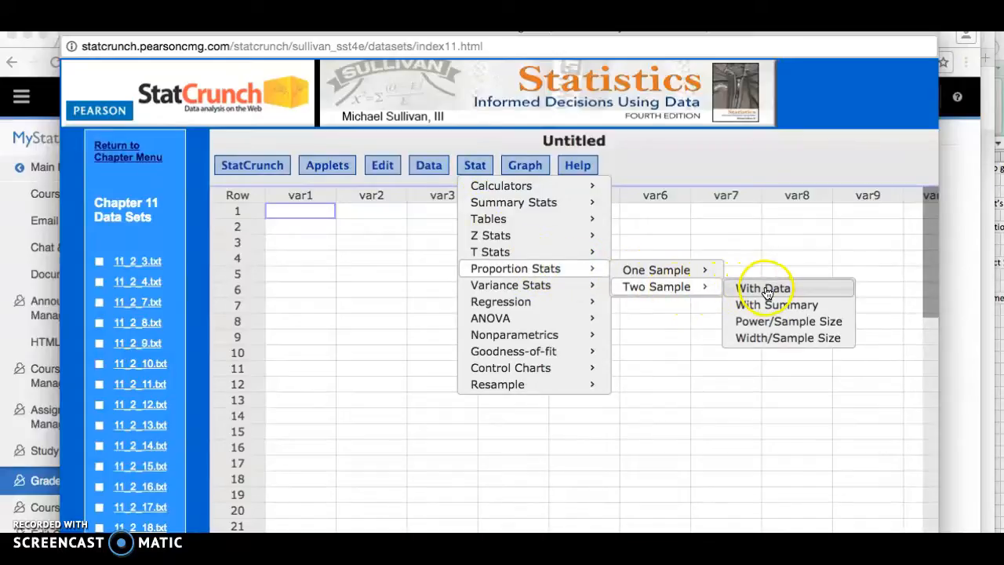
{"action": "left_click", "coordinate": [776, 289]}
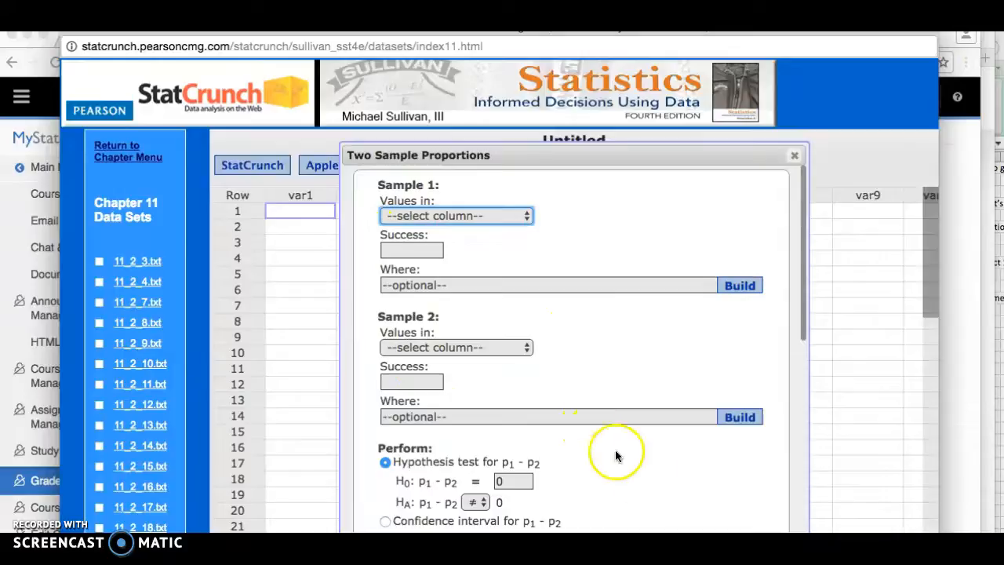
{"action": "left_click", "coordinate": [675, 547]}
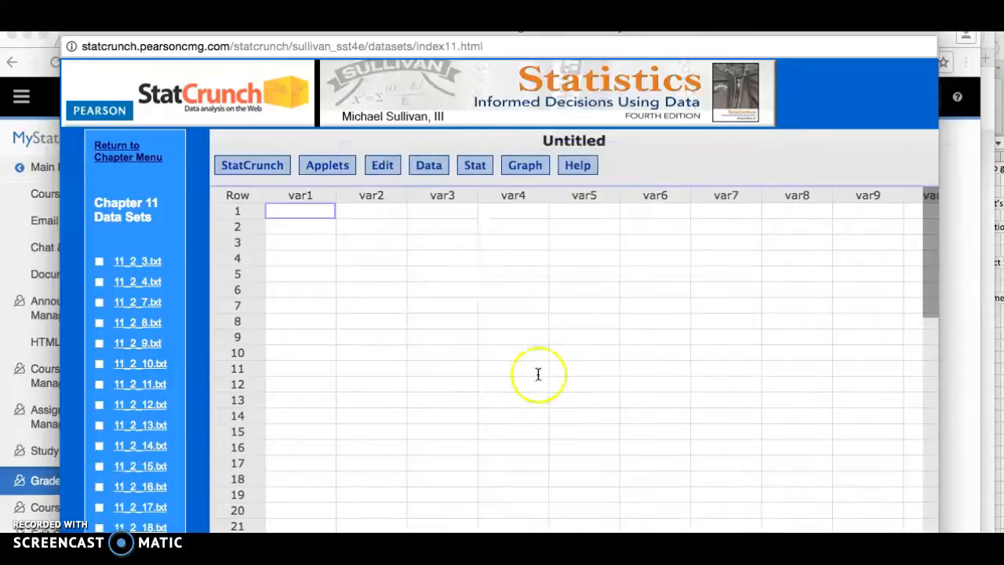
Open the two-sample proportion test with summary data and shift its dialog aside.
{"action": "left_click", "coordinate": [462, 169]}
{"action": "mouse_move", "coordinate": [593, 275]}
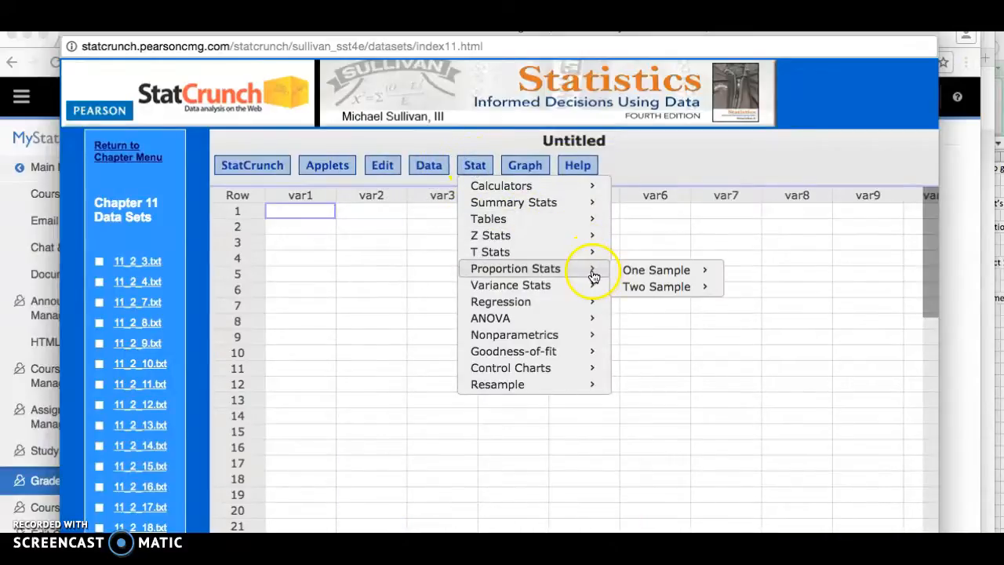
{"action": "mouse_move", "coordinate": [667, 287]}
{"action": "left_click", "coordinate": [762, 306]}
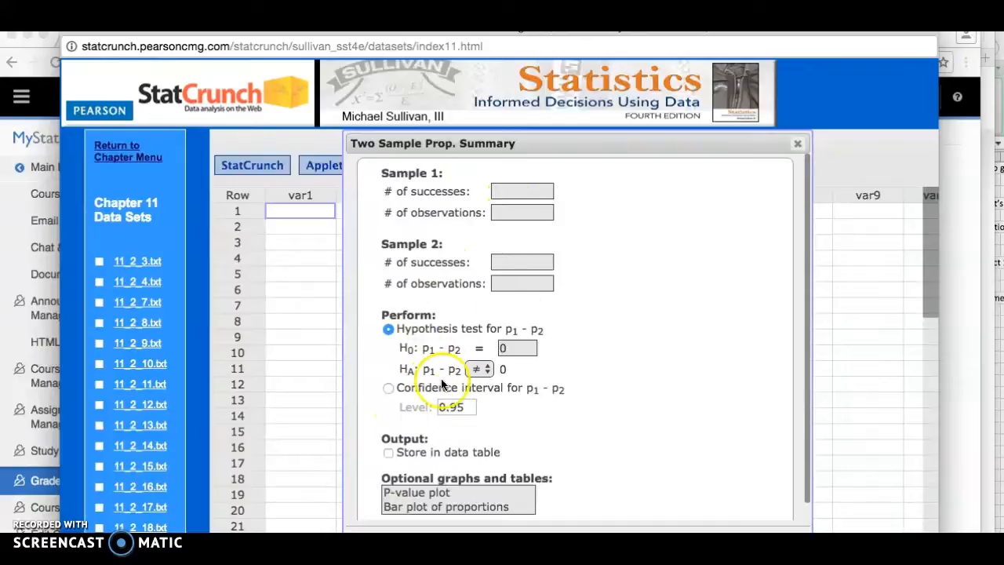
{"action": "left_click", "coordinate": [522, 193]}
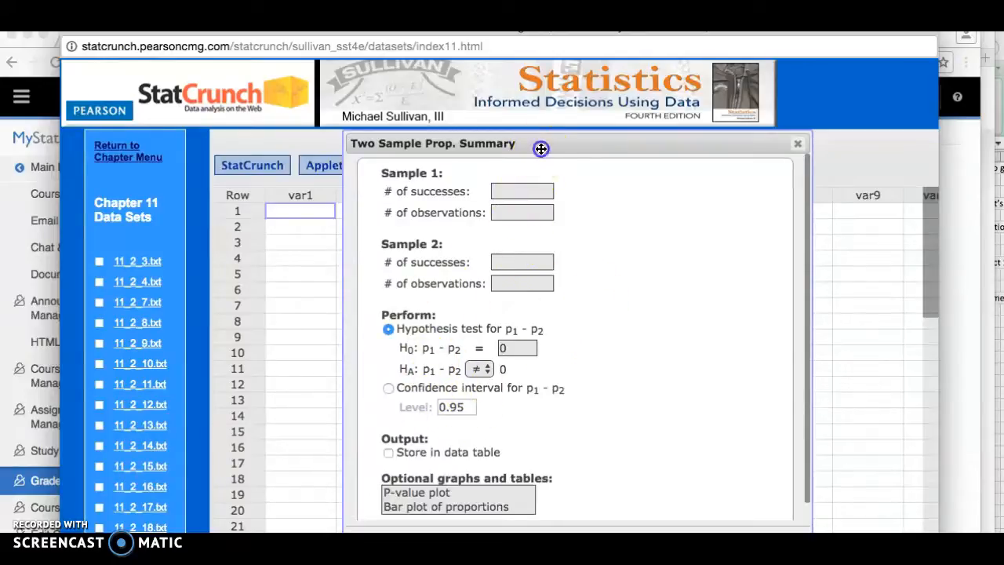
{"action": "left_click_drag", "start_coordinate": [540, 143], "coordinate": [494, 124]}
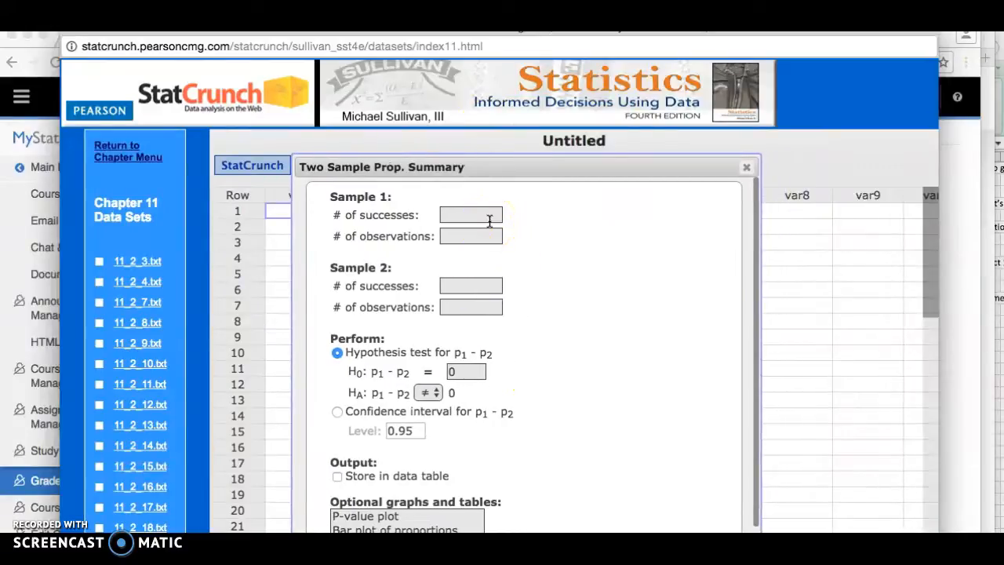
Rearrange the Gradebook and StatCrunch windows so that the homework question window can be reached behind StatCrunch.
{"action": "key", "text": "super+Tab"}
{"action": "key", "text": "super+shift+Tab"}
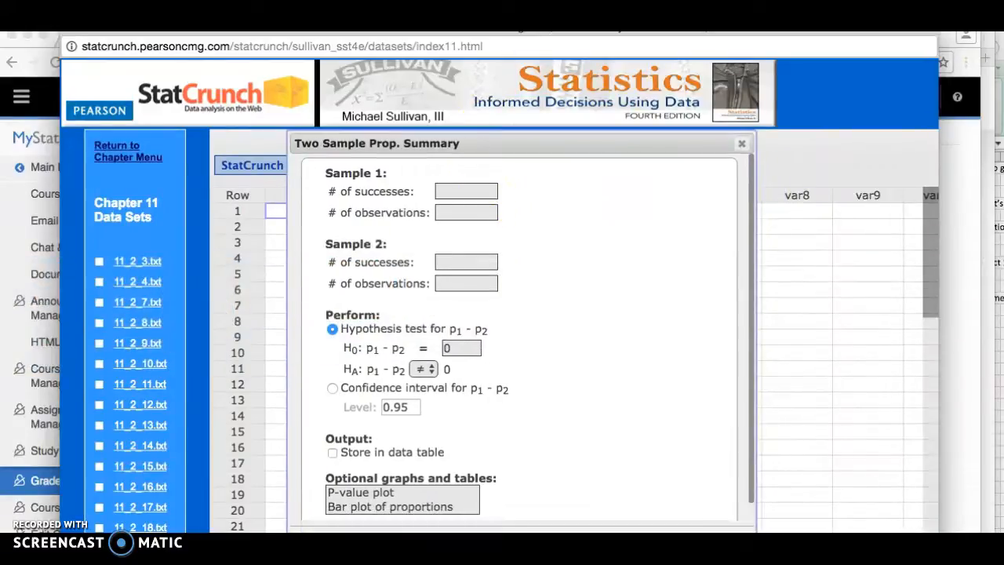
{"action": "left_click", "coordinate": [959, 162]}
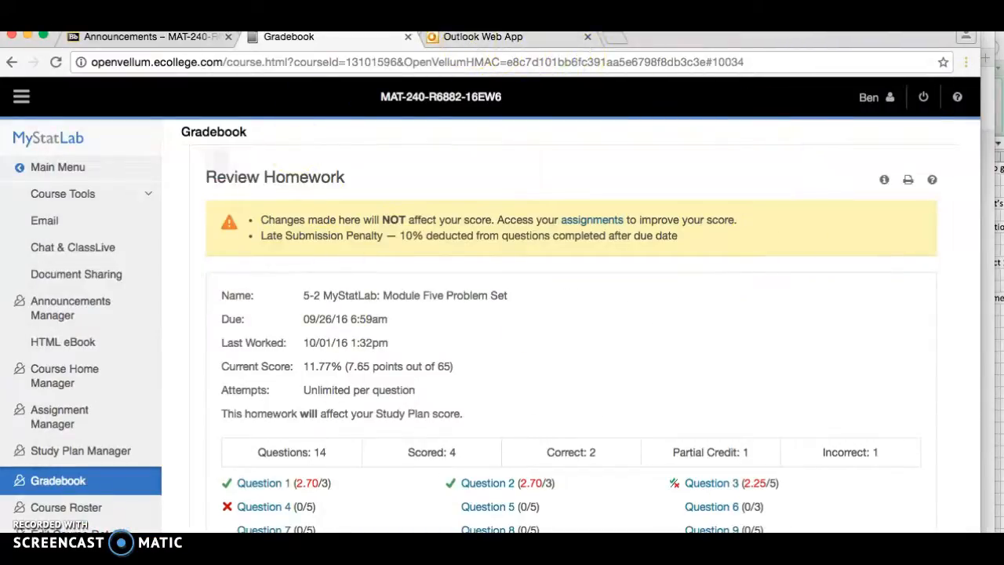
{"action": "left_click_drag", "start_coordinate": [705, 41], "coordinate": [744, 79]}
{"action": "left_click", "coordinate": [766, 37]}
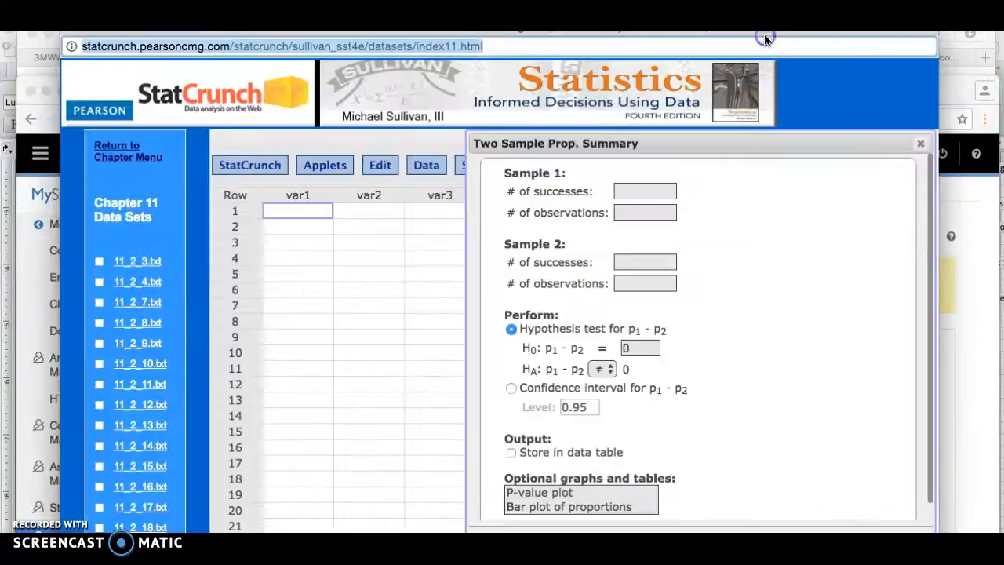
{"action": "left_click_drag", "start_coordinate": [790, 33], "coordinate": [788, 79]}
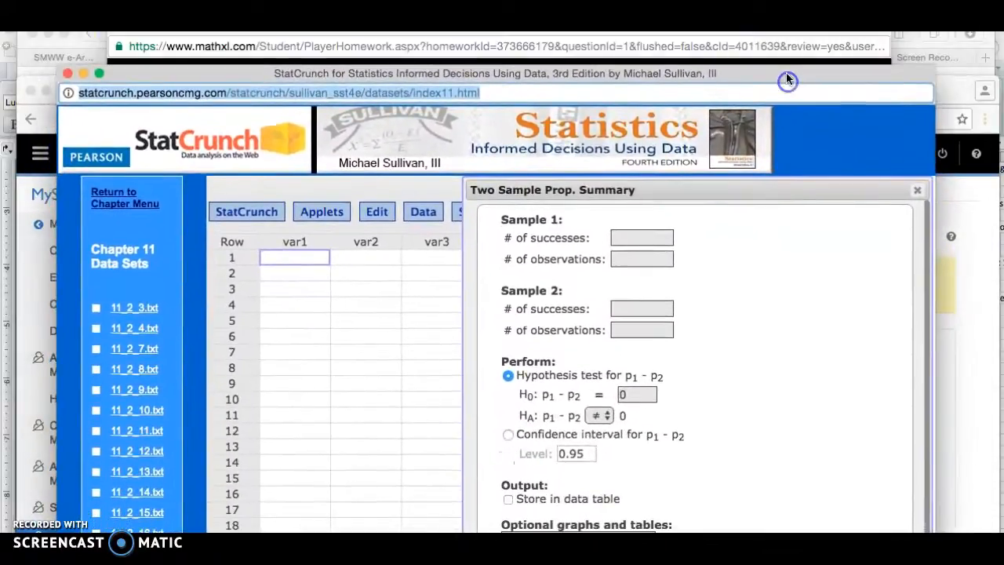
Enter the homework question's data: 116 successes in 245 observations for sample 1, and 142 successes in 306 observations for sample 2.
{"action": "left_click", "coordinate": [743, 39]}
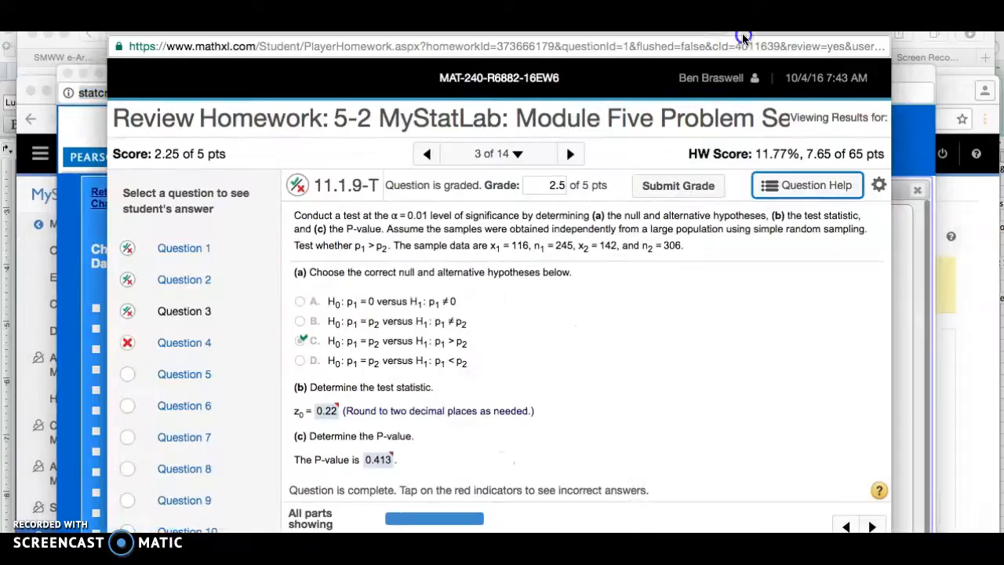
{"action": "left_click", "coordinate": [919, 79]}
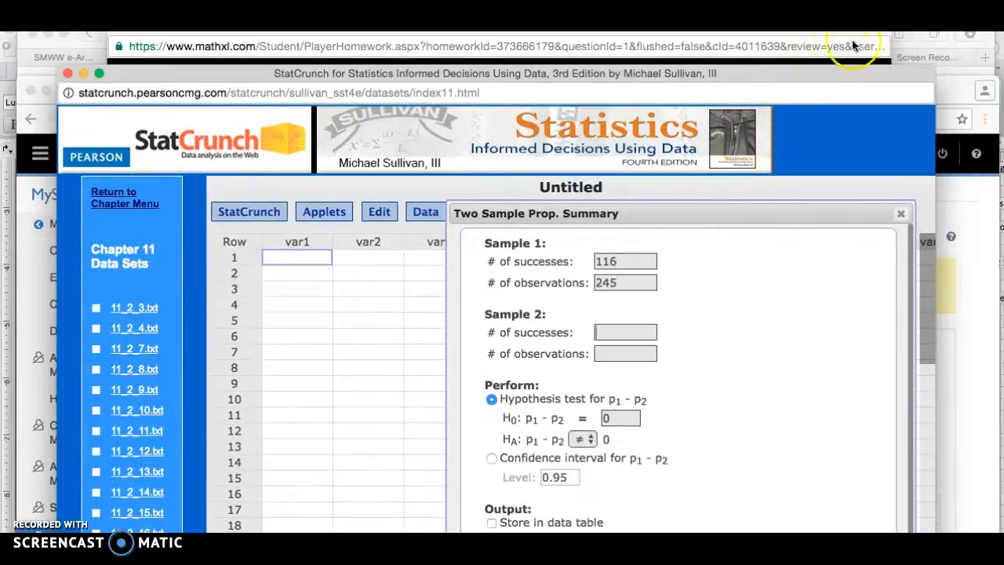
{"action": "left_click", "coordinate": [885, 35]}
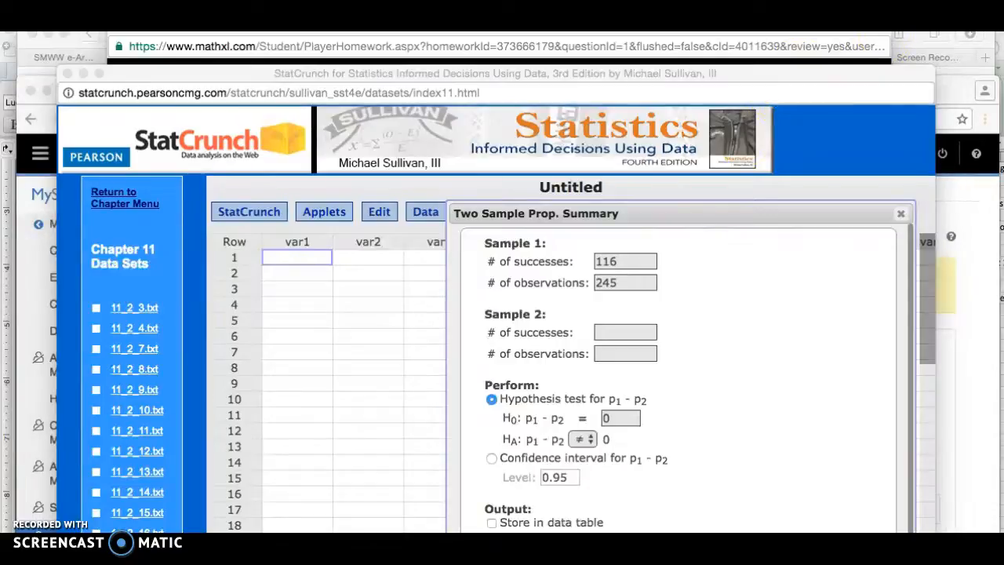
{"action": "left_click", "coordinate": [887, 33]}
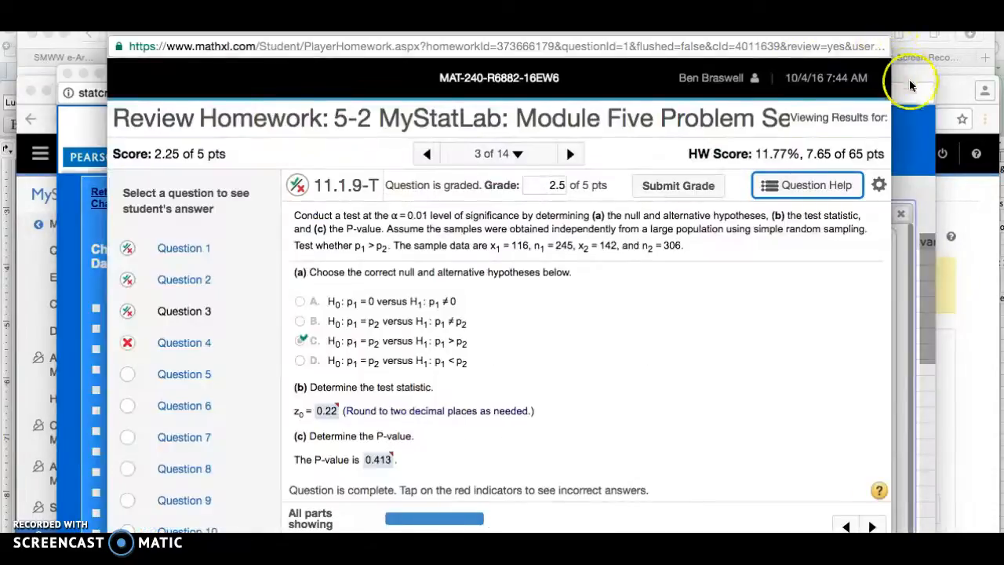
{"action": "left_click", "coordinate": [919, 79]}
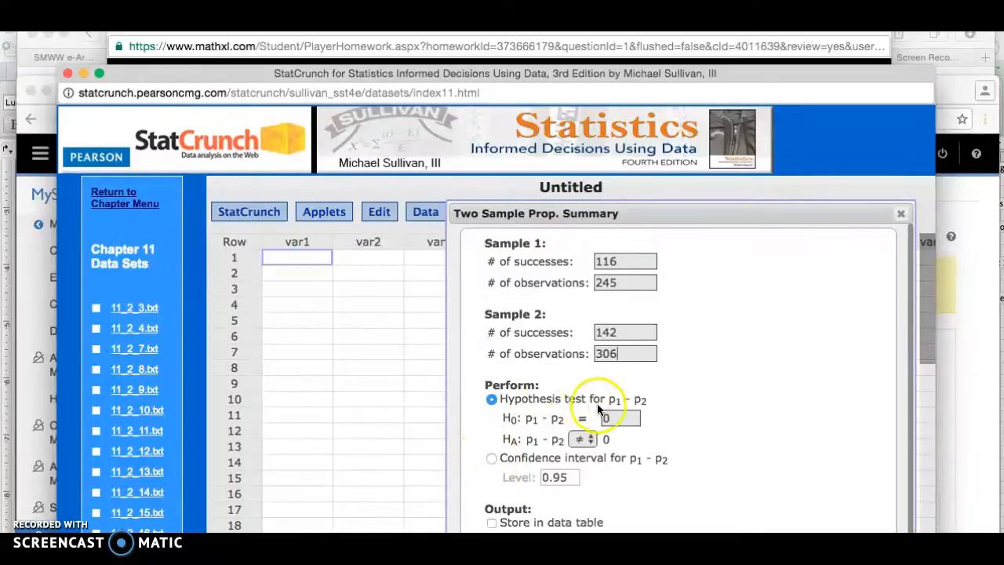
Consult the question's hypotheses and set the alternative hypothesis for p1 - p2 to greater than 0.
{"action": "left_click", "coordinate": [881, 37]}
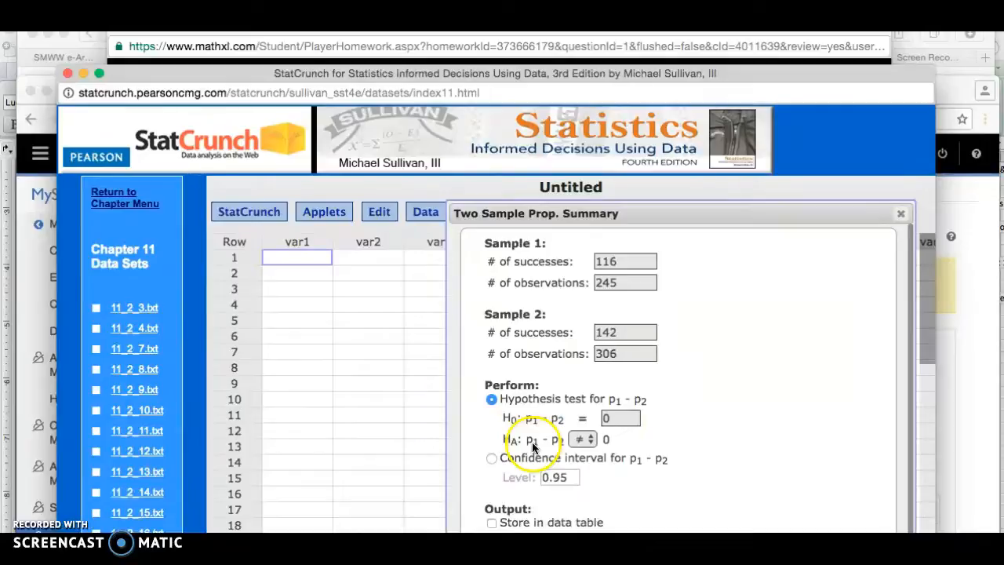
{"action": "left_click", "coordinate": [591, 443]}
{"action": "left_click", "coordinate": [583, 474]}
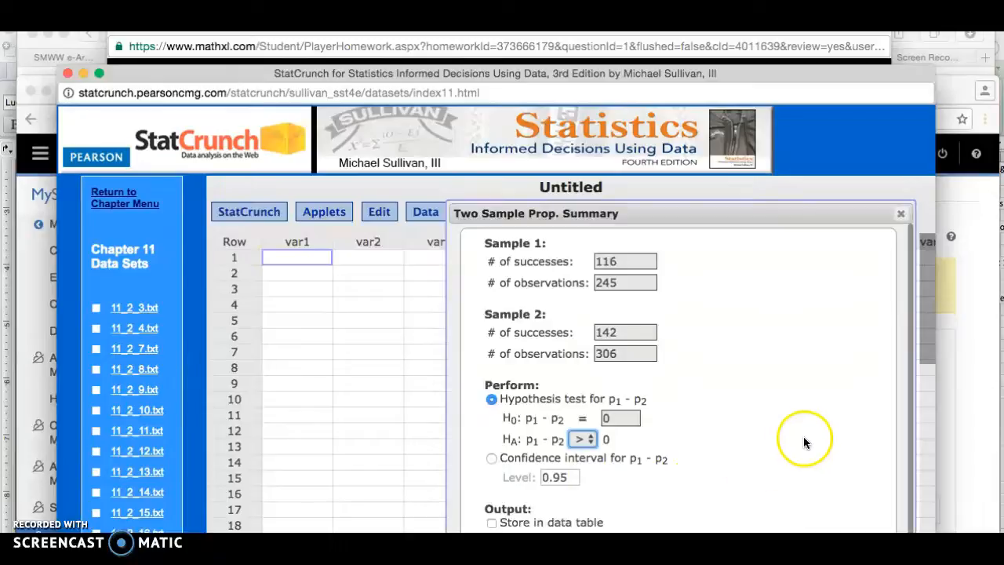
Move and shorten the StatCrunch window so the whole test dialog fits on screen, and compute the two-sample proportion test.
{"action": "left_click", "coordinate": [905, 316]}
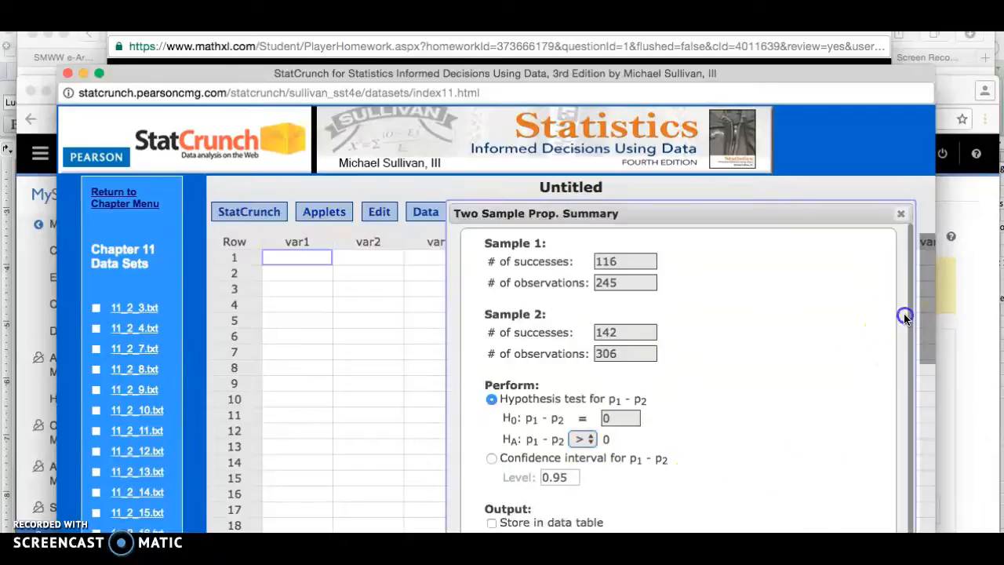
{"action": "left_click_drag", "start_coordinate": [904, 322], "coordinate": [903, 325]}
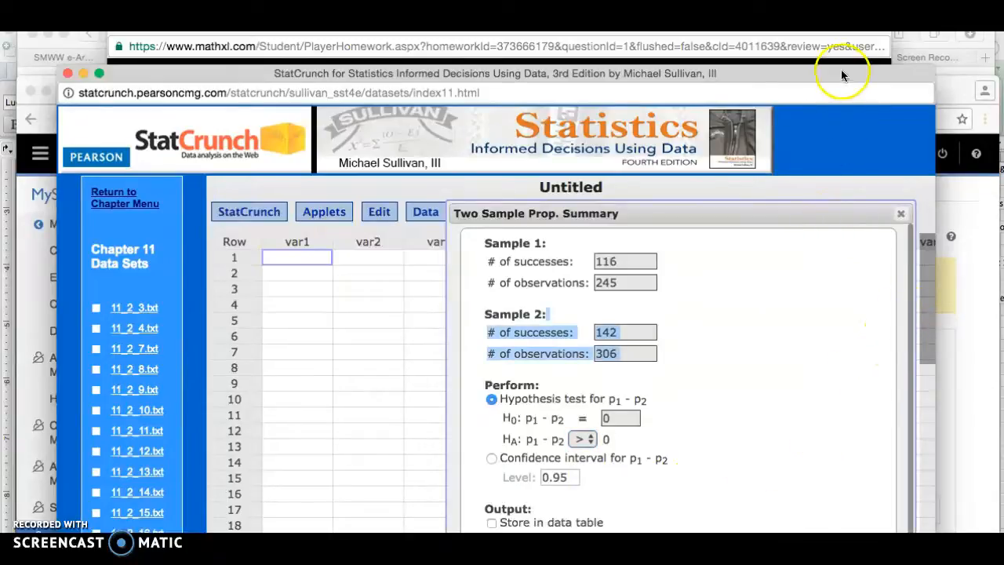
{"action": "left_click_drag", "start_coordinate": [840, 71], "coordinate": [829, 25]}
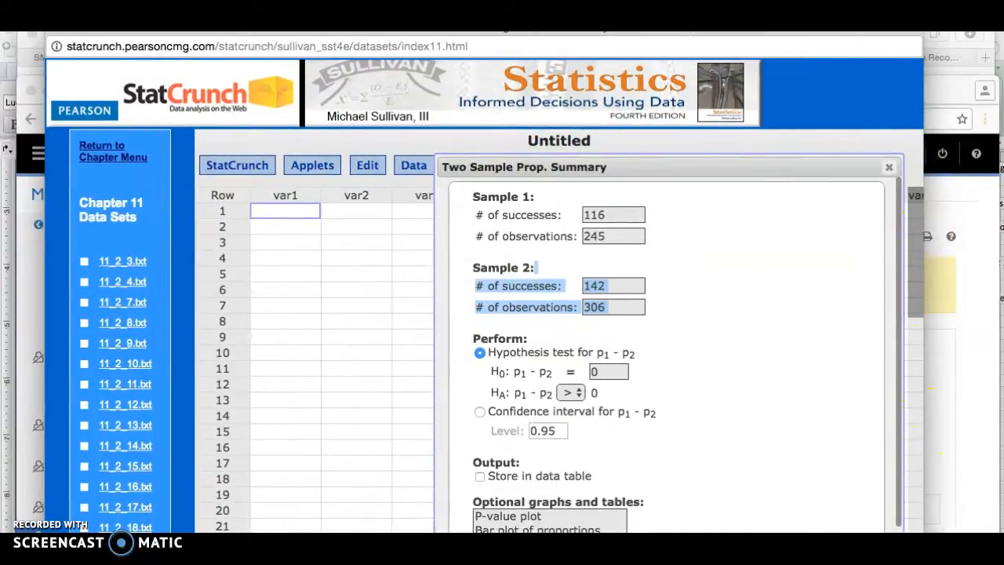
{"action": "left_click_drag", "start_coordinate": [686, 542], "coordinate": [685, 518]}
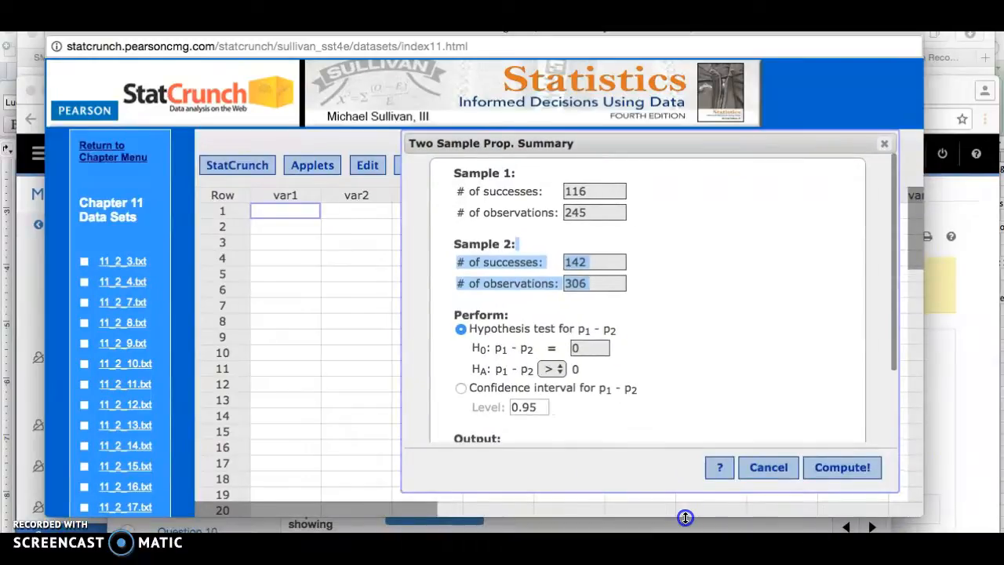
{"action": "left_click", "coordinate": [838, 469]}
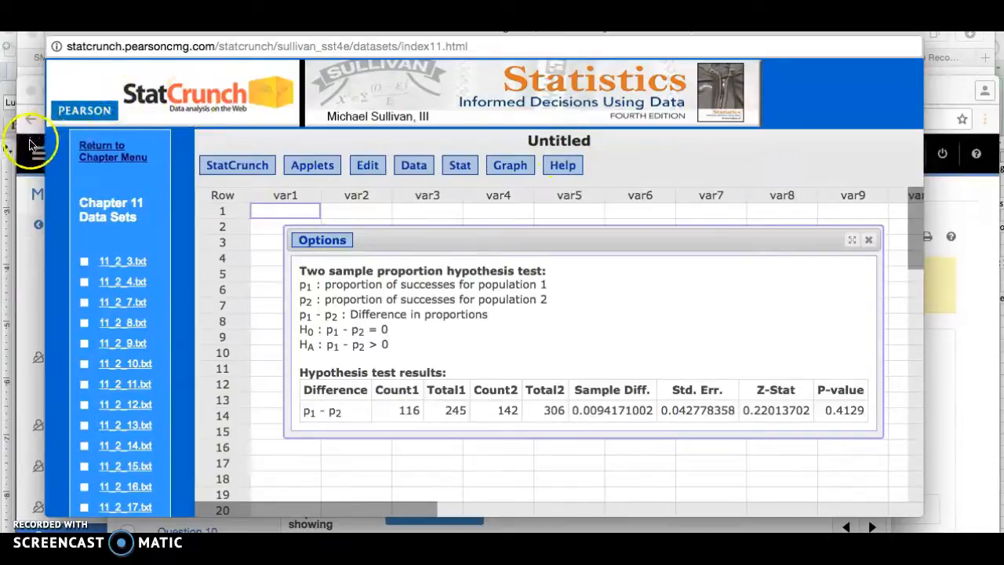
Compare the Z-statistic and P-value in the StatCrunch results with parts (b) and (c) of homework question 3, including their rounding instructions.
{"action": "left_click", "coordinate": [22, 199]}
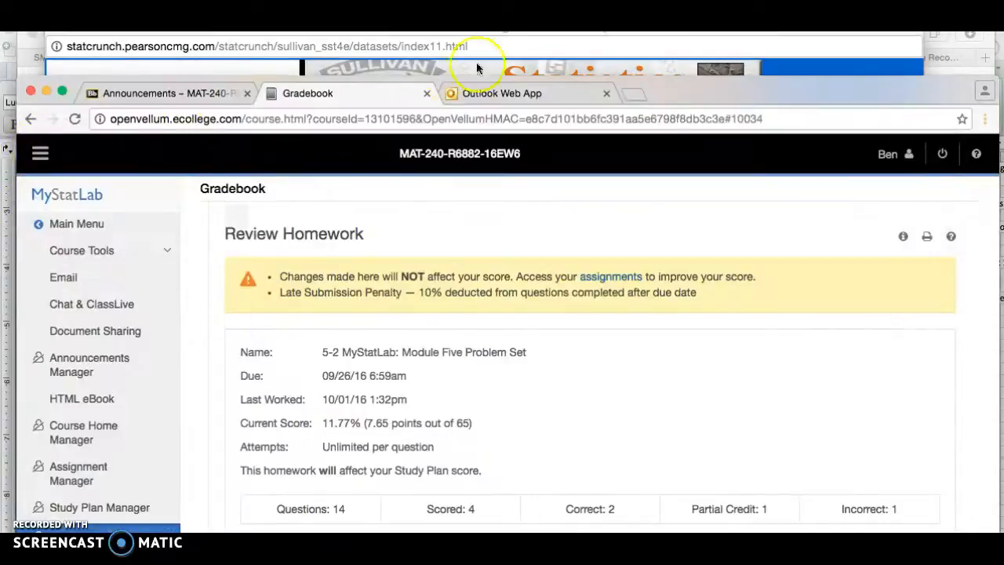
{"action": "left_click", "coordinate": [912, 53]}
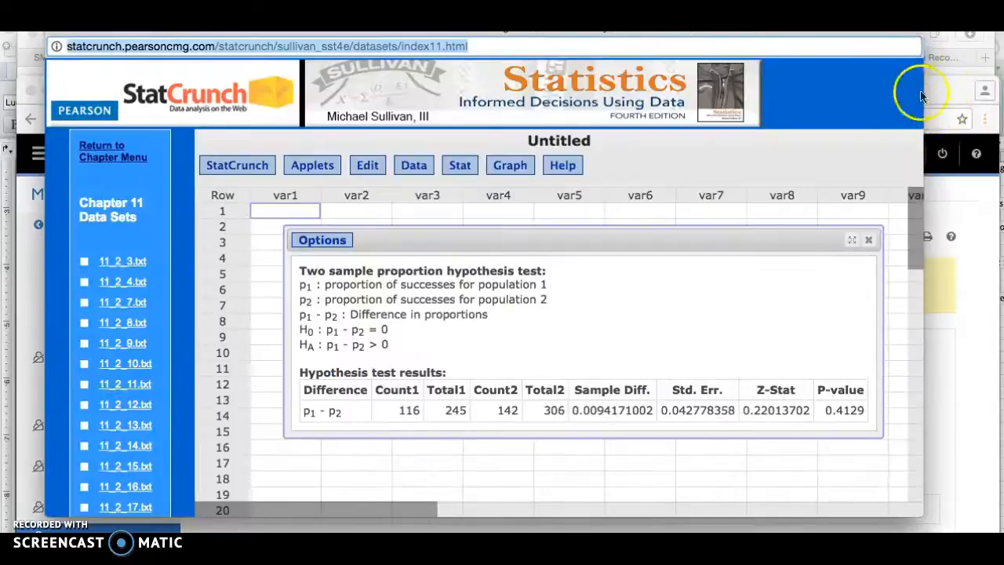
{"action": "left_click_drag", "start_coordinate": [886, 39], "coordinate": [894, 125]}
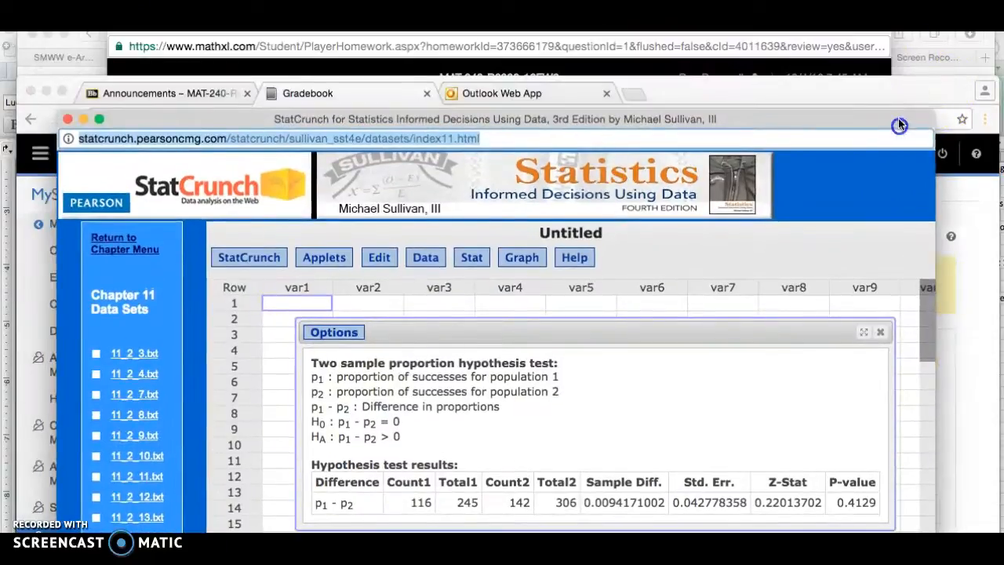
{"action": "left_click", "coordinate": [881, 70]}
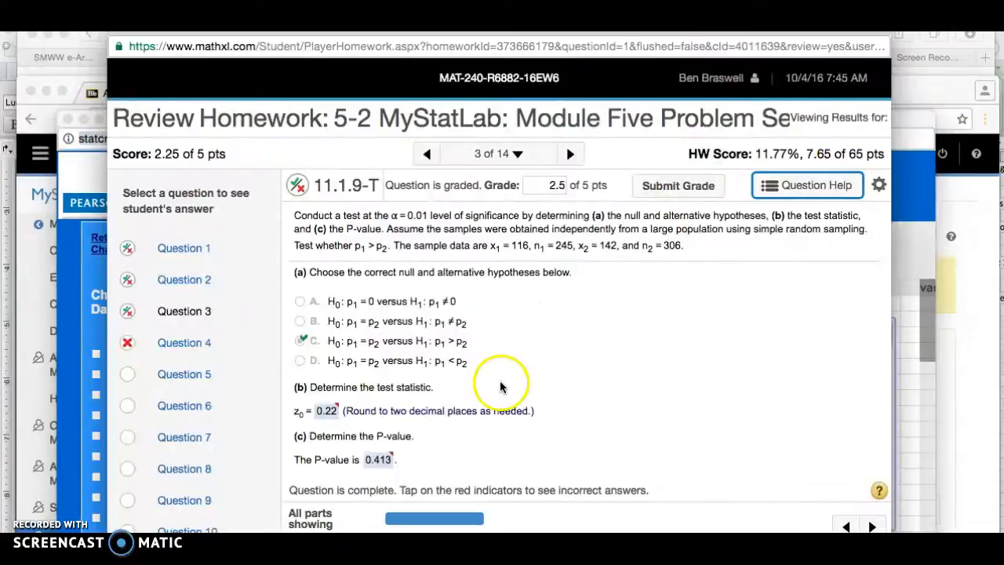
{"action": "scroll", "coordinate": [505, 385], "scroll_direction": "down", "scroll_amount": 2}
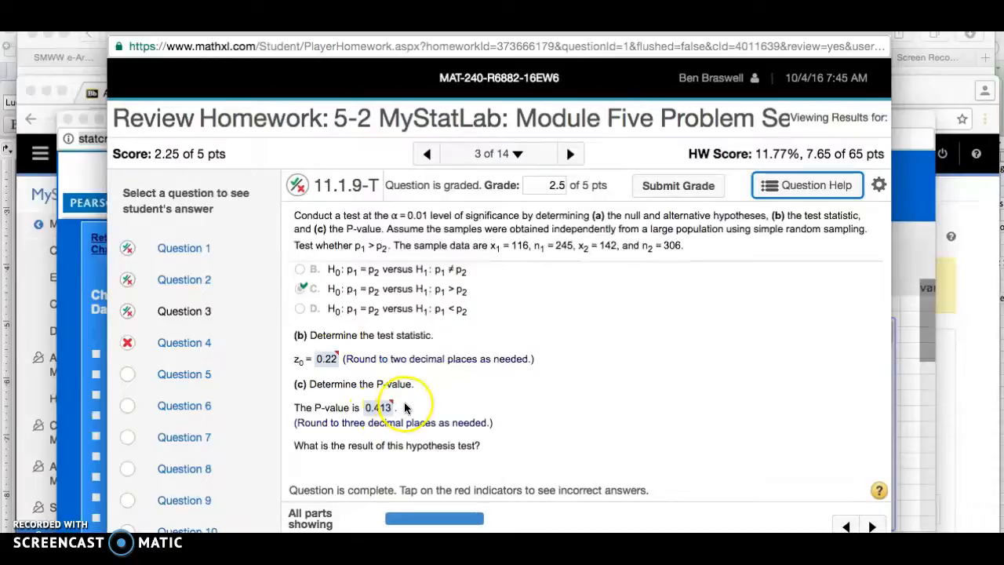
{"action": "left_click", "coordinate": [910, 117]}
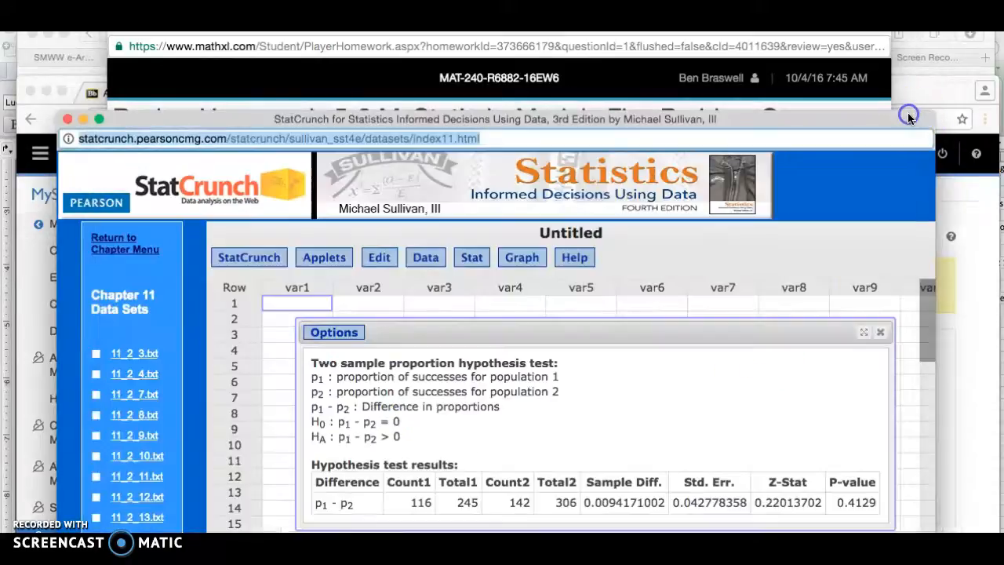
{"action": "left_click_drag", "start_coordinate": [825, 328], "coordinate": [822, 280]}
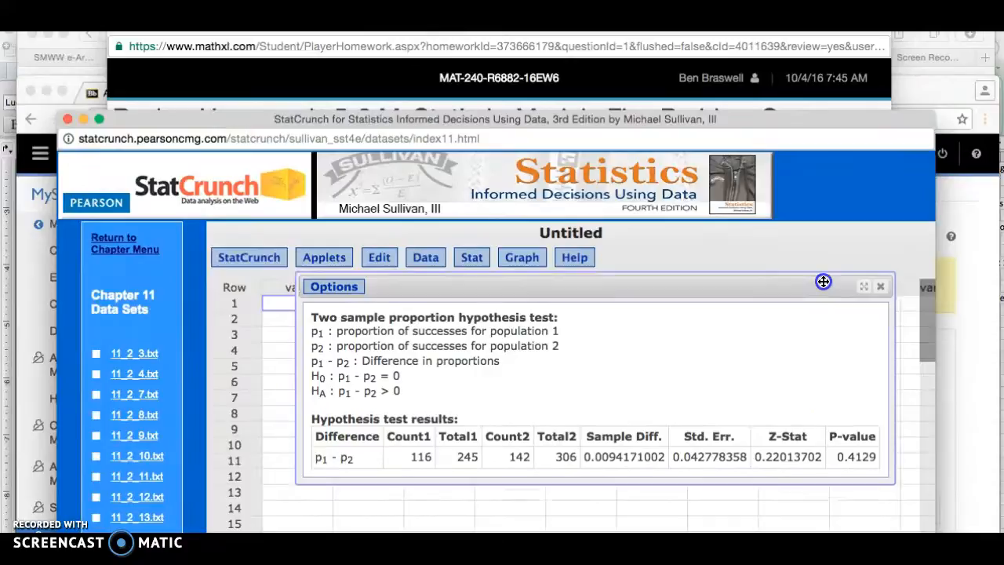